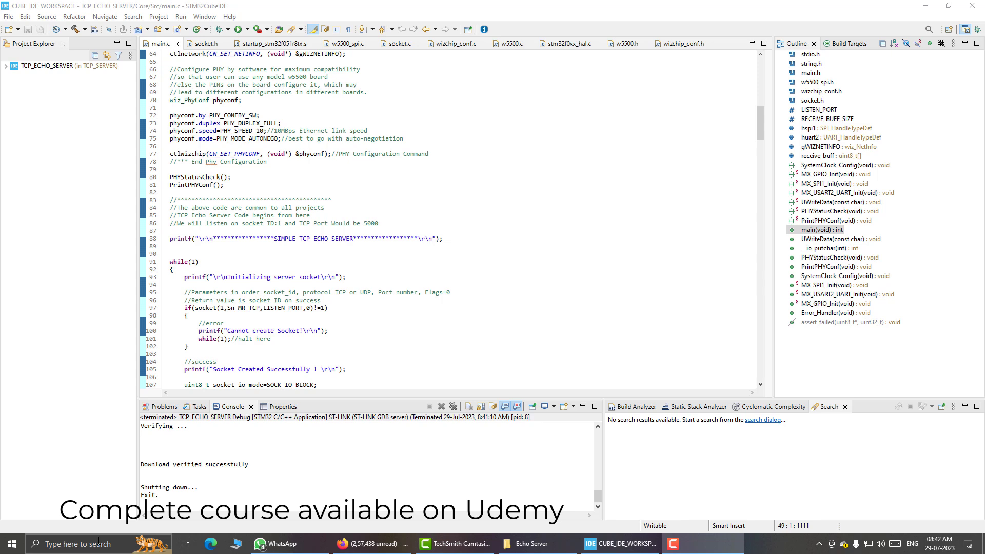
Launch RealTerm and set the terminal display to 32 rows
left_click(98, 543)
type("real")
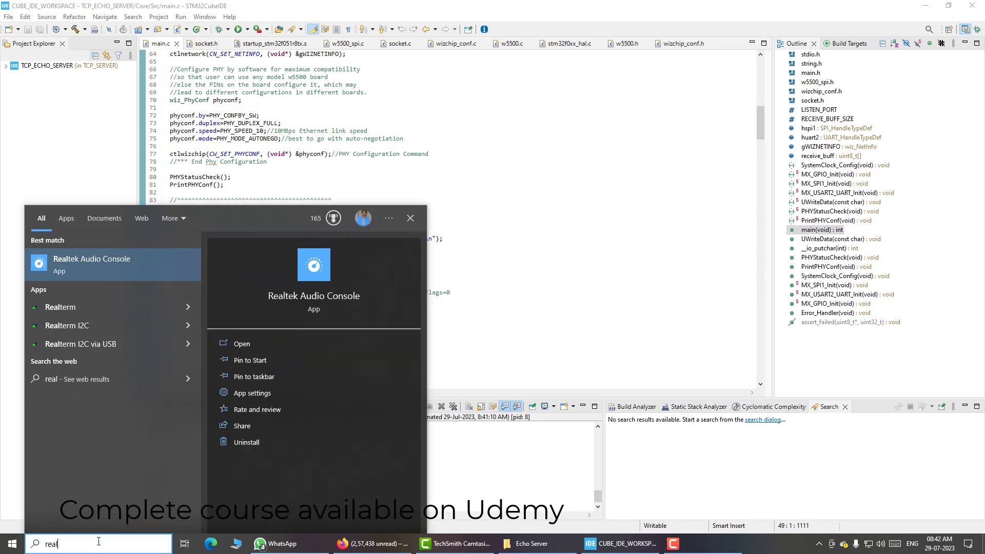
type("te")
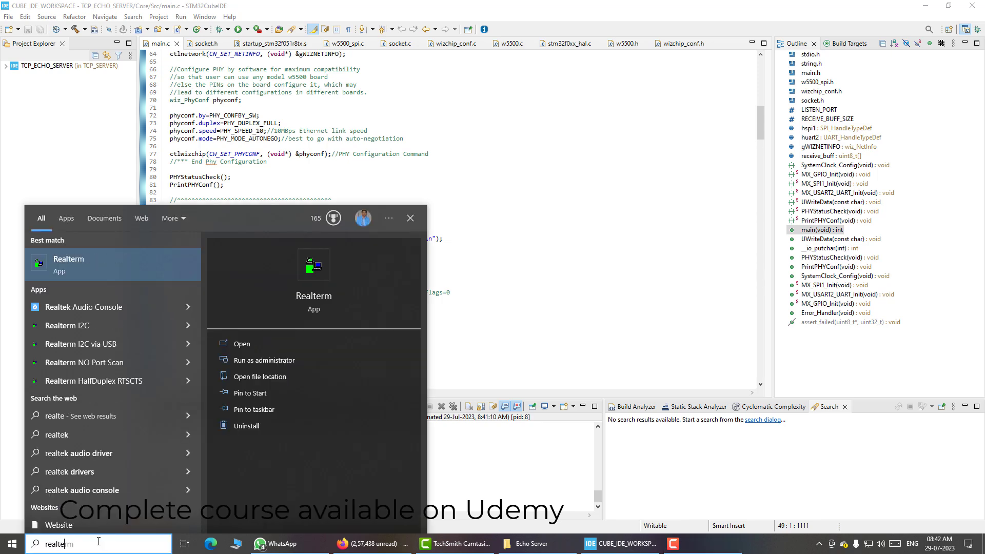
left_click(79, 267)
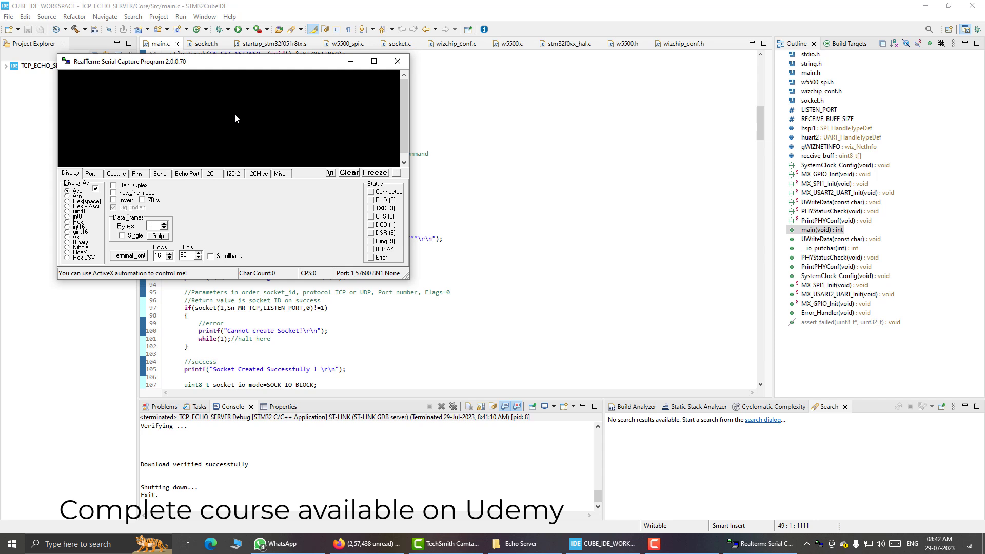
left_click(91, 173)
left_click(71, 174)
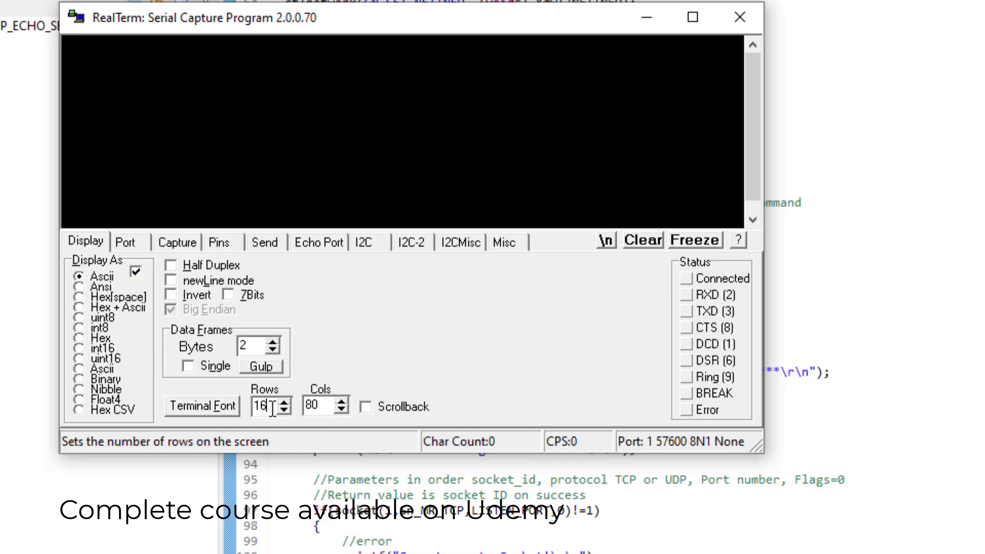
left_click_drag(268, 407, 245, 410)
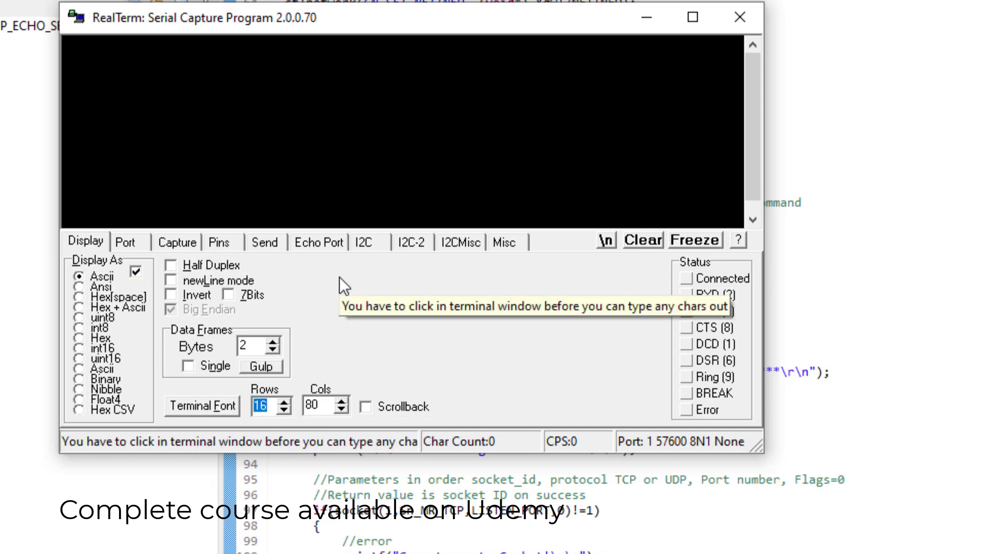
type("32")
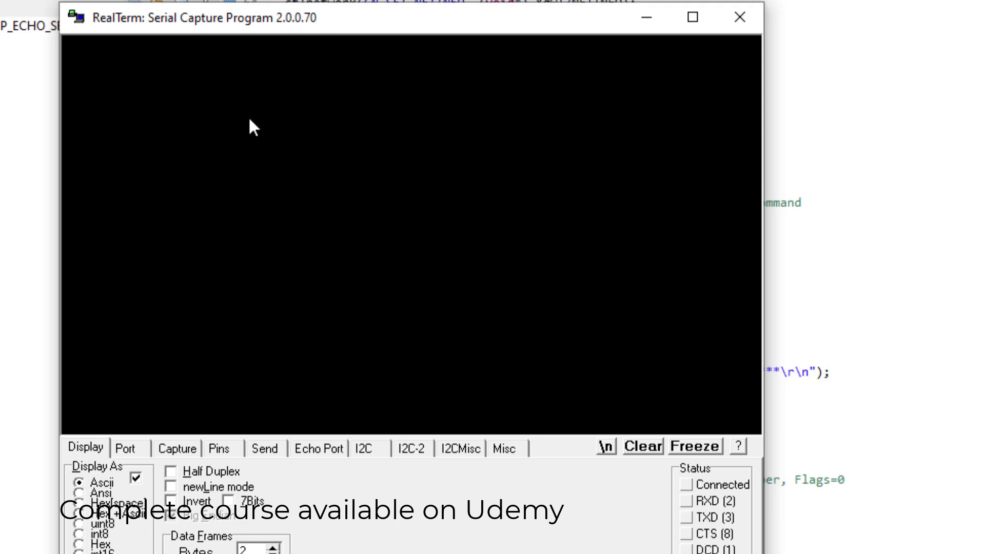
Open serial port 5 at 38400 baud
left_click(124, 450)
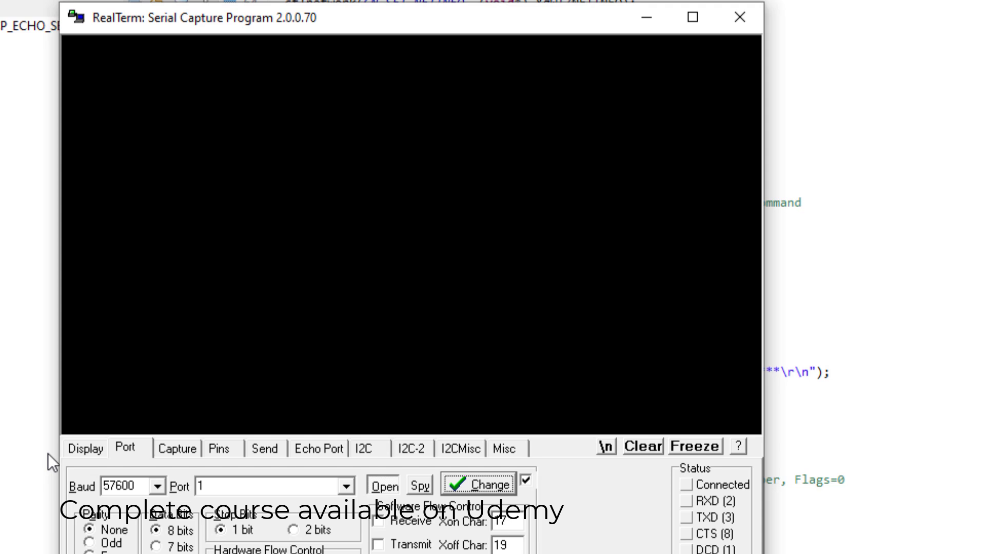
left_click(157, 486)
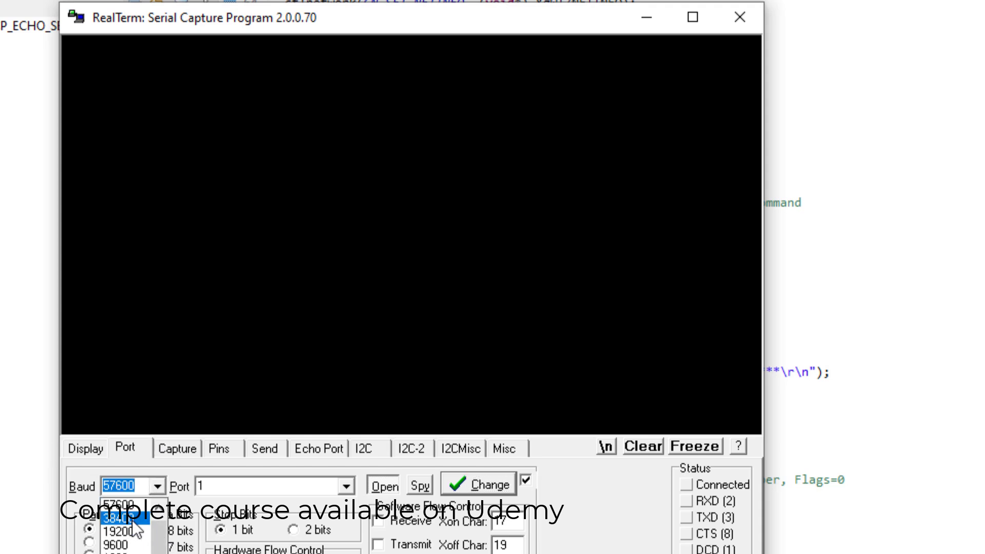
left_click(131, 519)
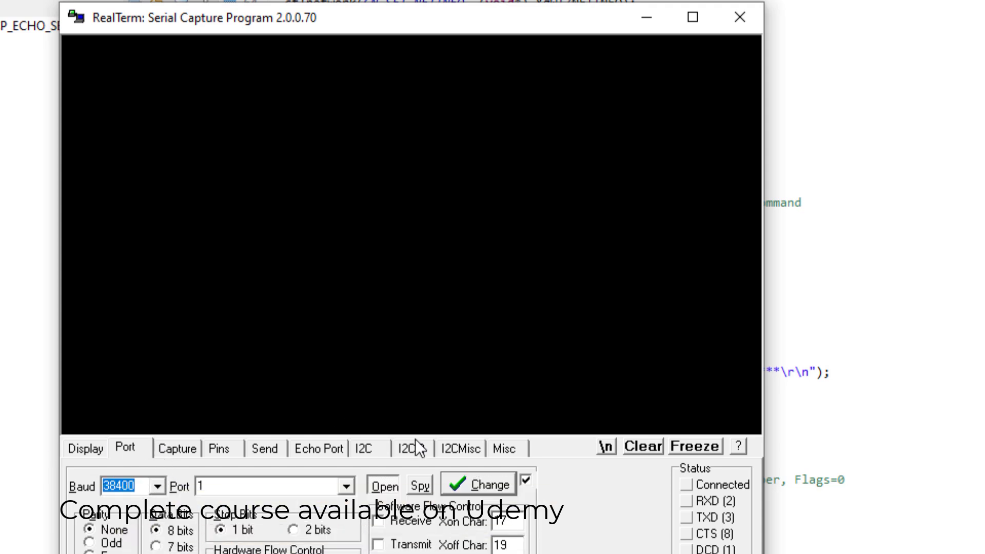
left_click(346, 485)
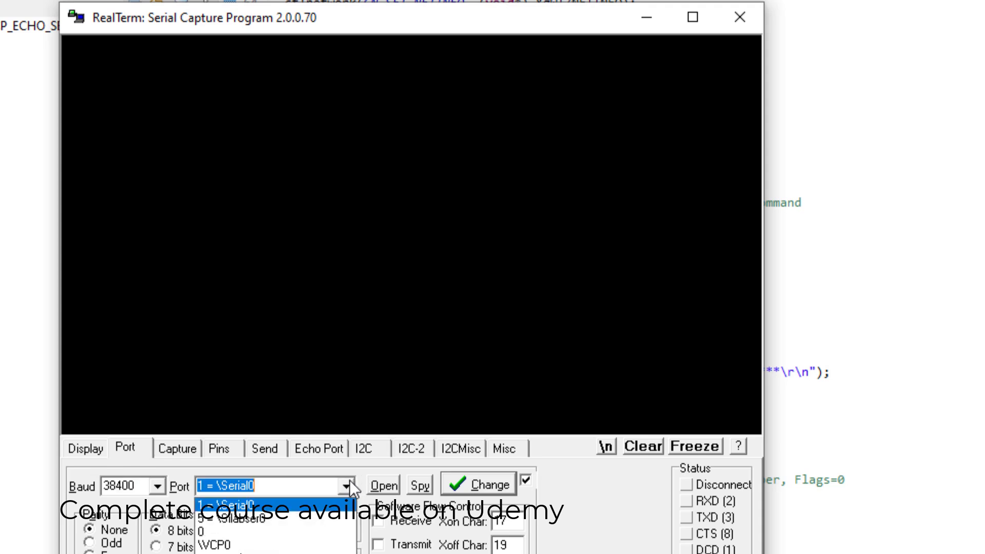
left_click(310, 505)
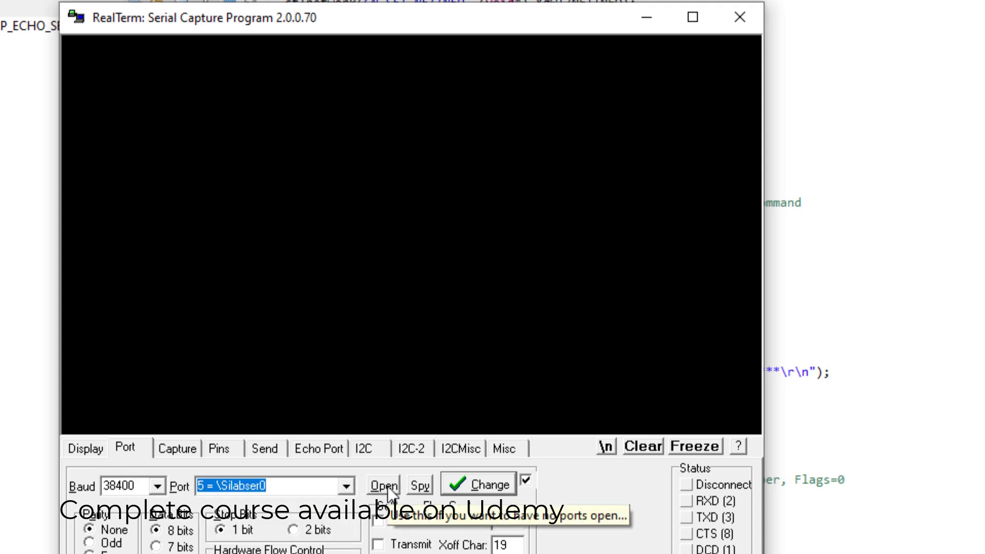
left_click(388, 490)
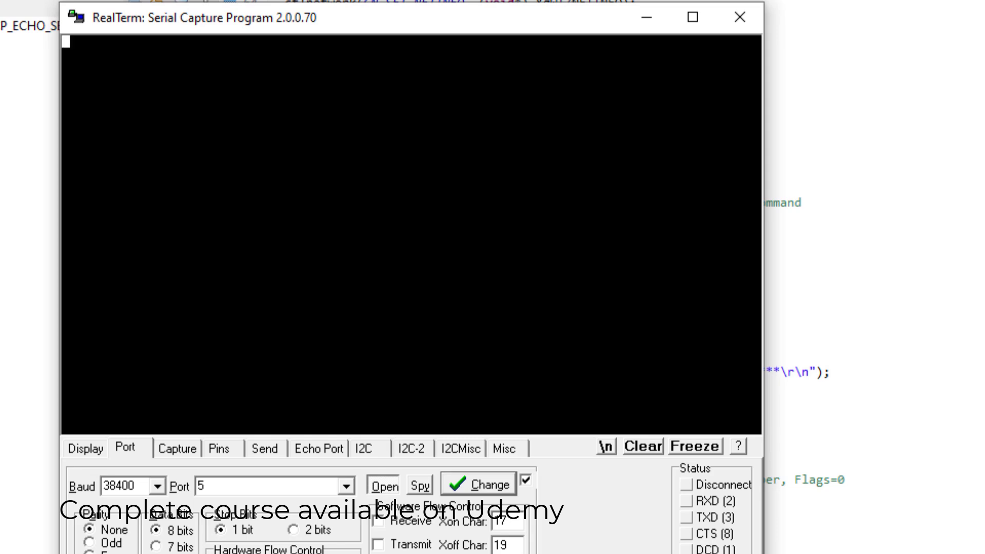
Launch Hercules, go to its TCP Client page and move the window aside
key("super")
type("her")
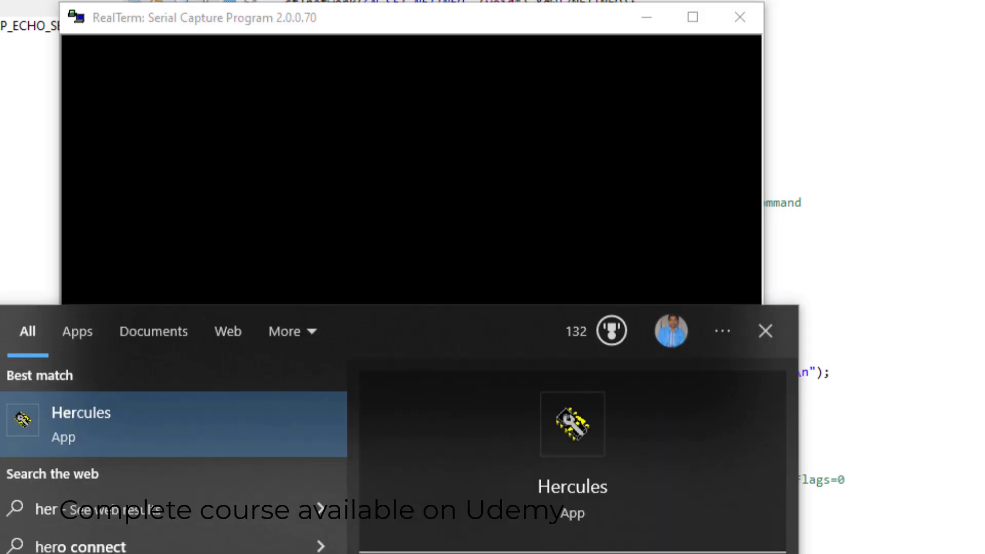
left_click(144, 429)
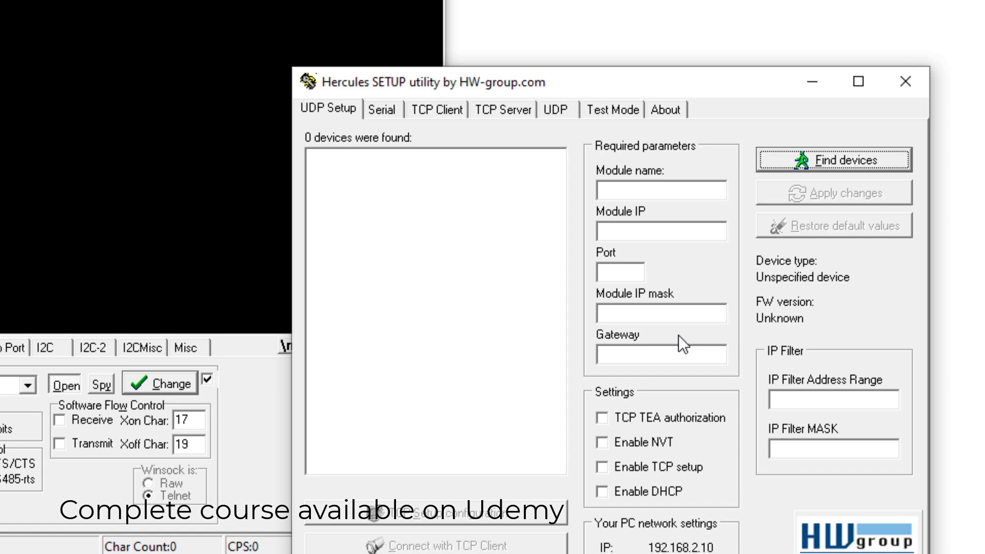
key("Return")
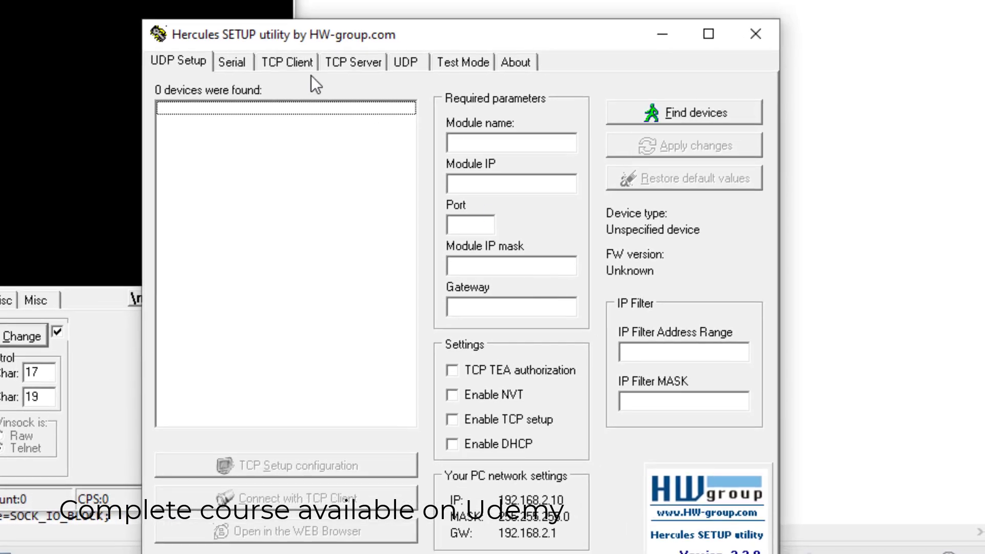
left_click(303, 65)
left_click_drag(380, 34, 740, 1)
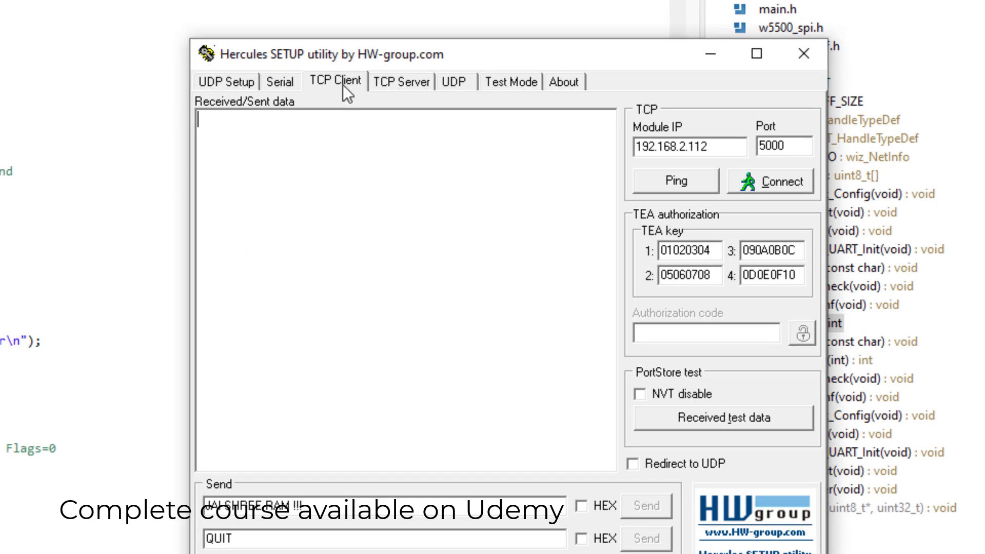
Point out server IP 192.168.2.112 and port 5000 in Hercules
double_click(718, 146)
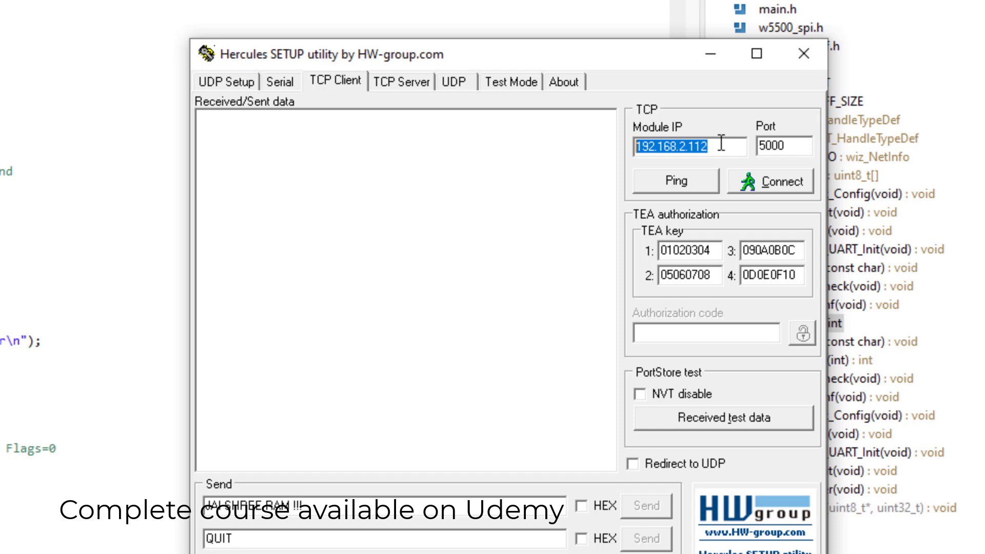
left_click_drag(720, 146, 635, 146)
left_click_drag(805, 149, 758, 148)
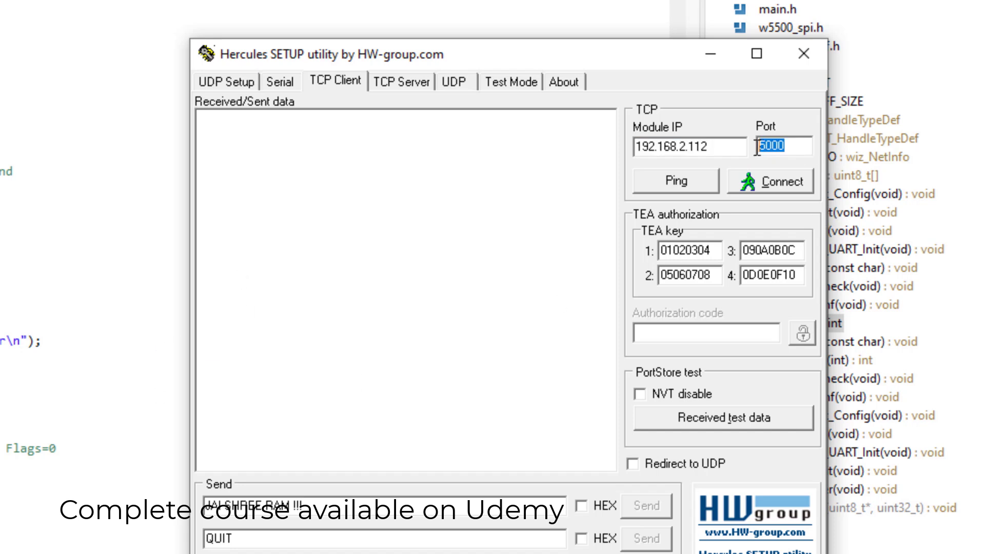
left_click_drag(246, 55, 210, 54)
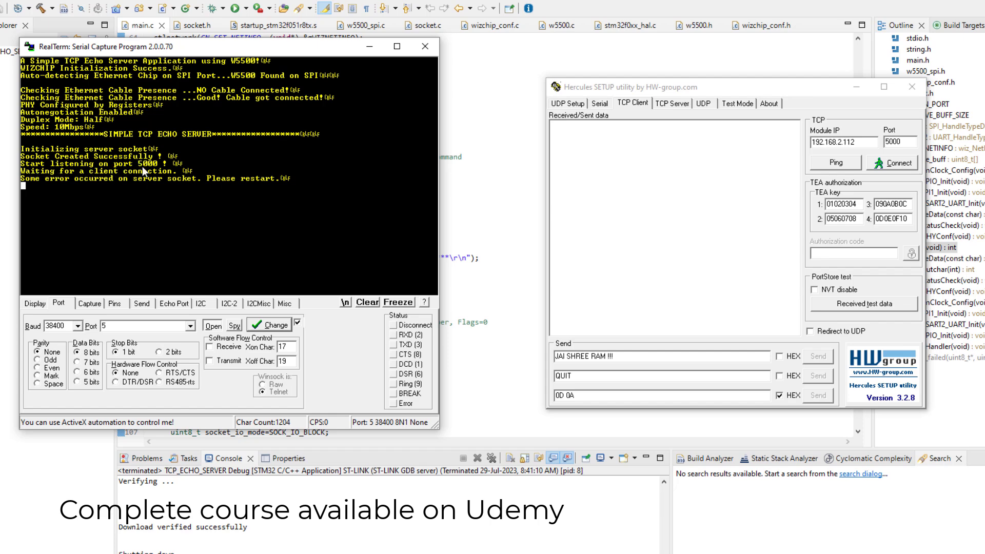
After the board reset, highlight port 5000 and place Hercules beside RealTerm's log, which ends at 'Waiting for a client connection'
left_click_drag(909, 145, 882, 145)
left_click(32, 175)
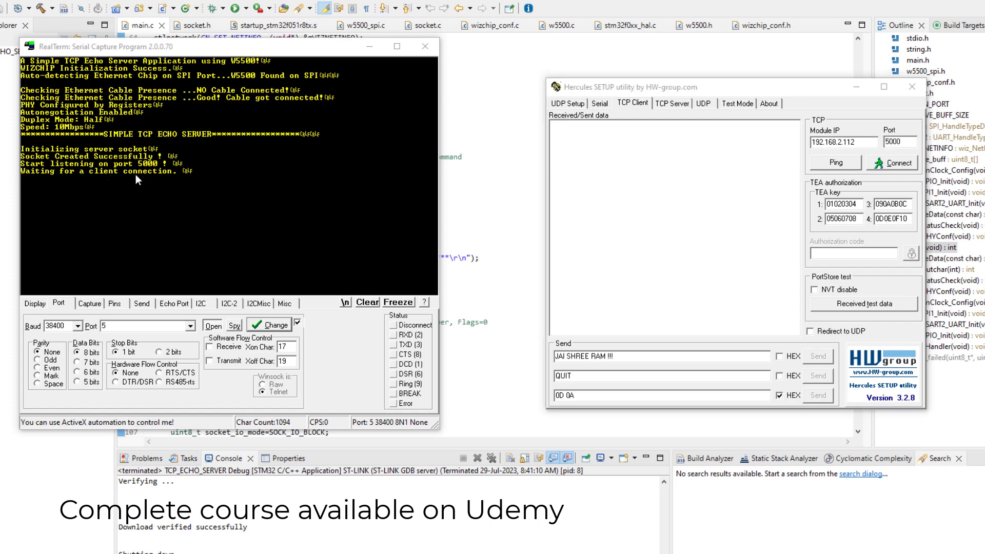
left_click_drag(677, 91, 613, 89)
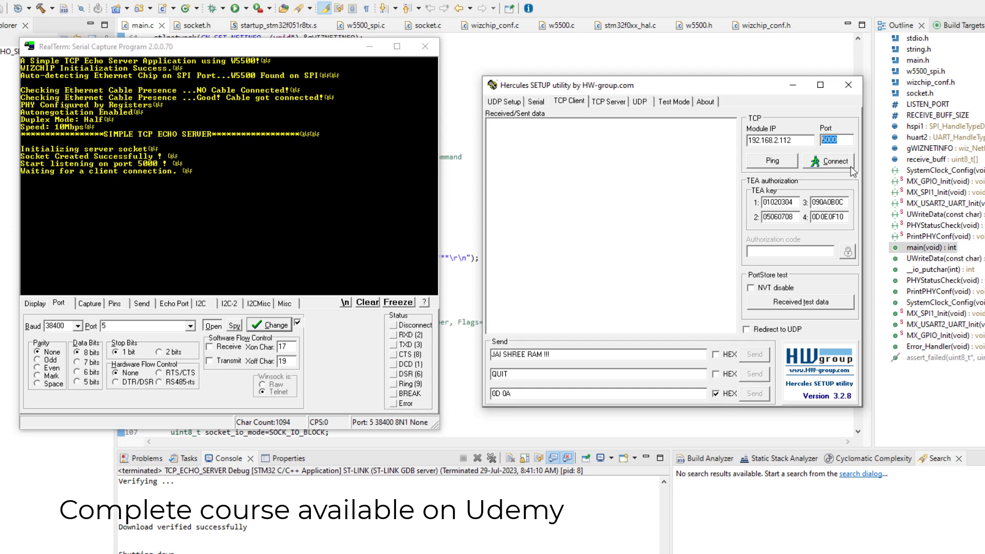
Connect Hercules to 192.168.2.112 port 5000 and highlight the connected address line
left_click(835, 162)
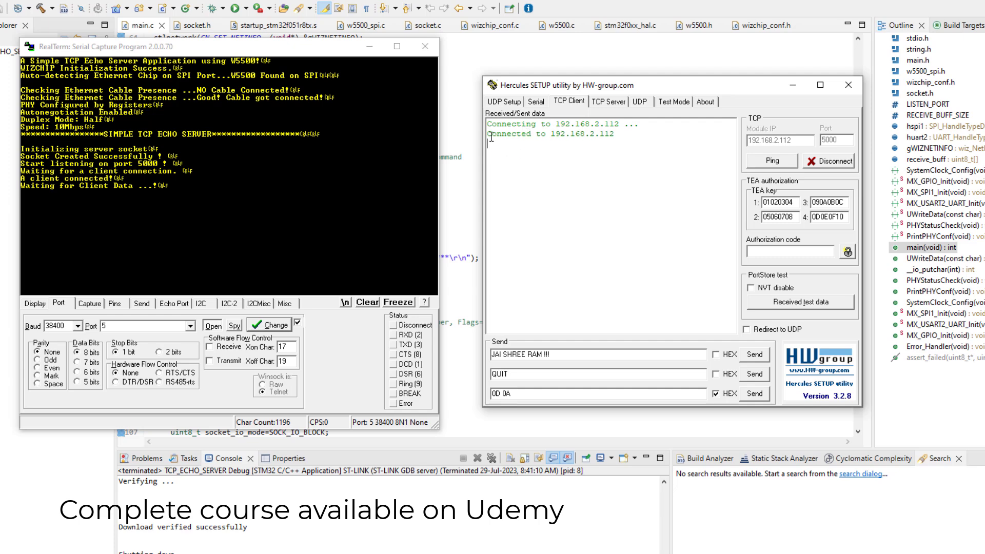
left_click_drag(489, 136, 591, 137)
left_click(630, 147)
left_click_drag(566, 355, 494, 353)
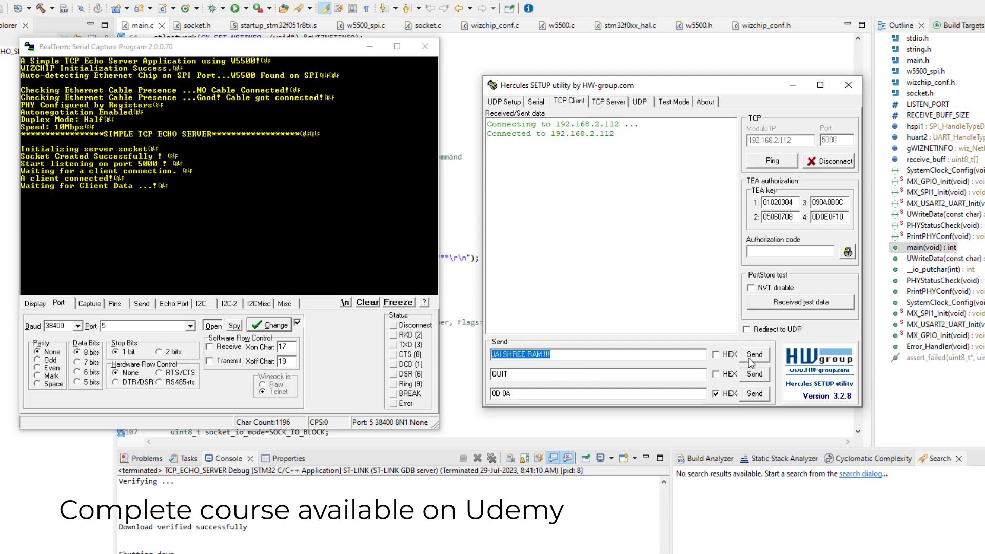
left_click(581, 355)
left_click_drag(571, 356, 490, 355)
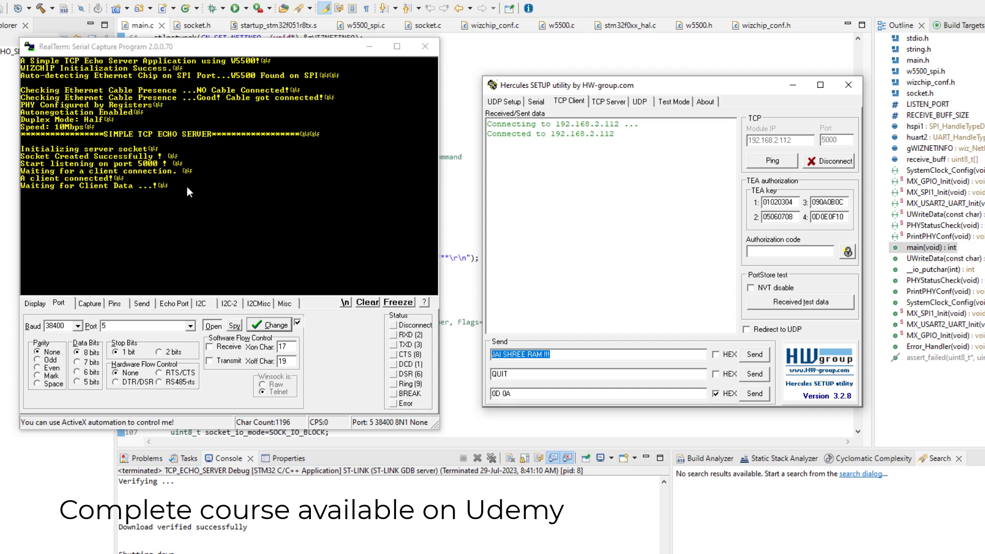
key("Return")
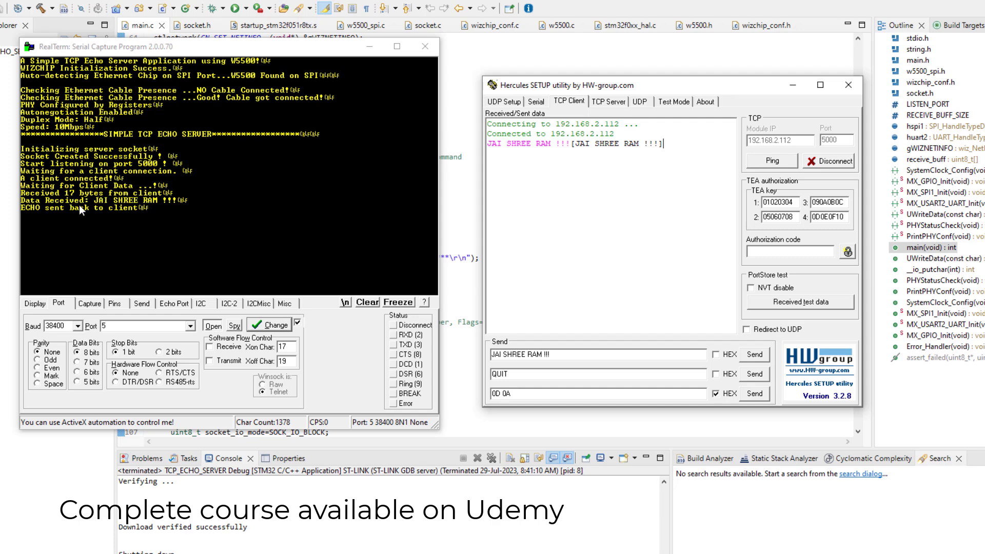
left_click_drag(94, 199, 179, 202)
left_click_drag(585, 354, 490, 356)
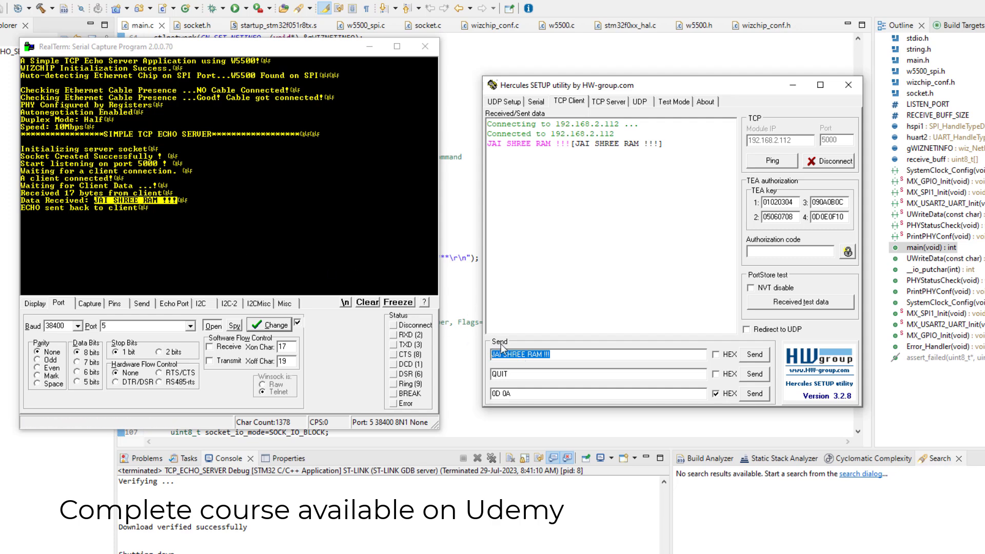
left_click(155, 205)
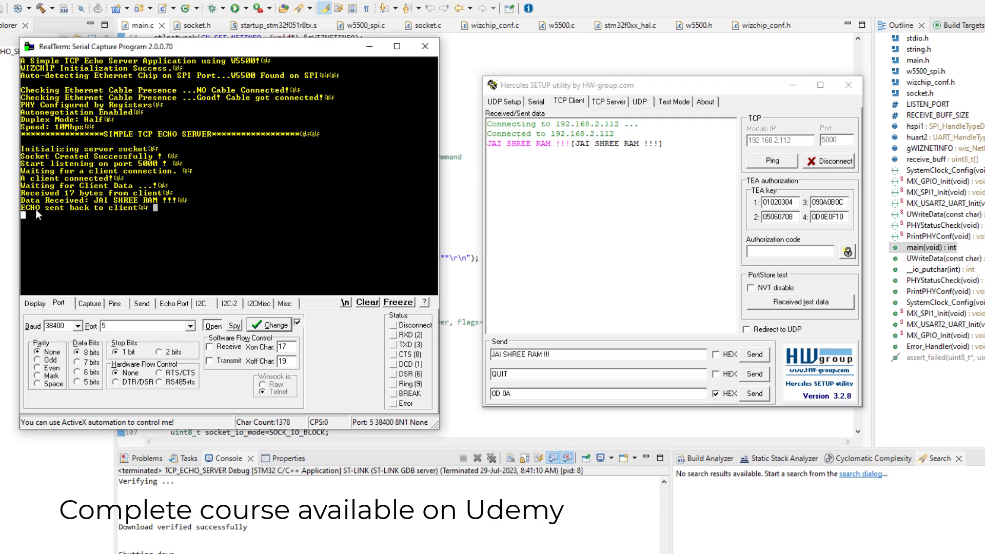
left_click_drag(22, 213, 27, 210)
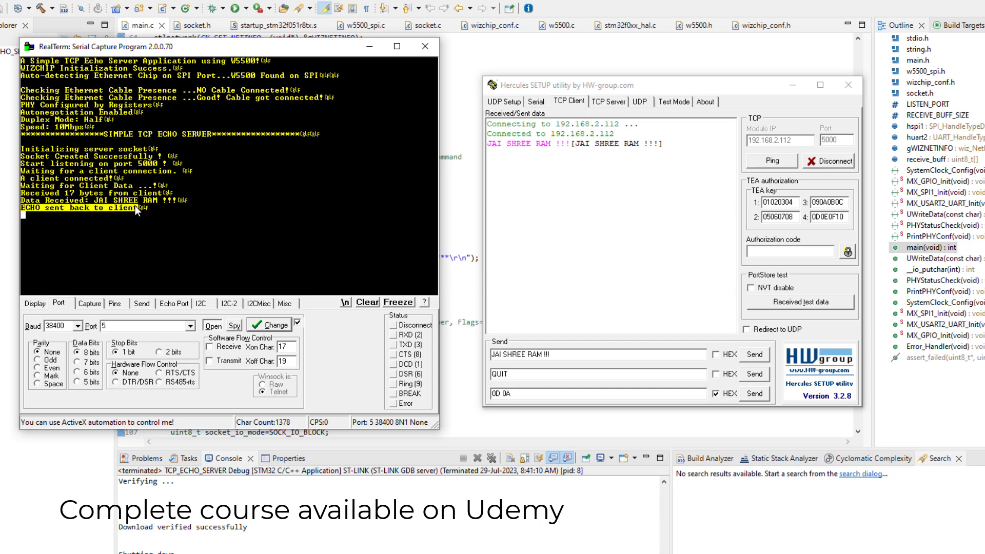
left_click(540, 151)
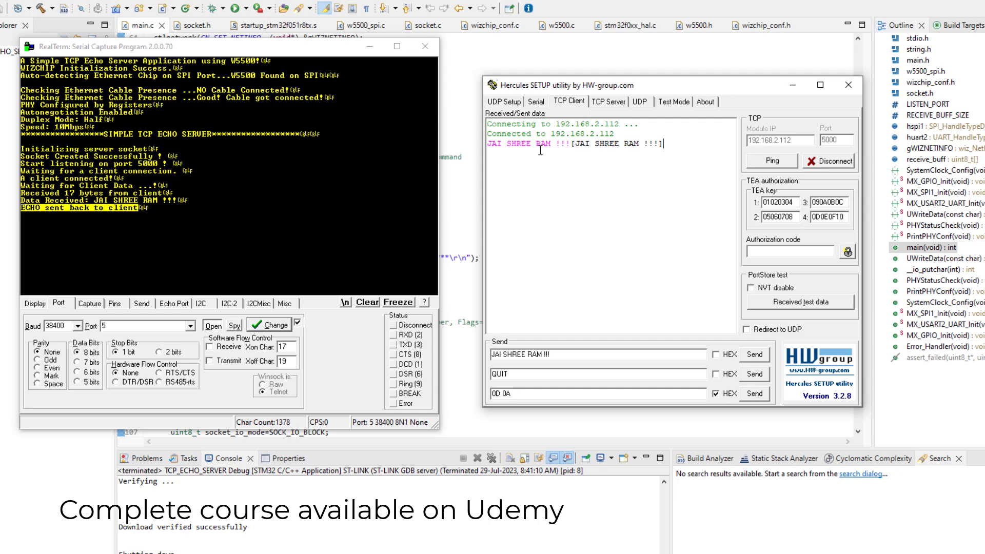
double_click(540, 150)
left_click(573, 146)
left_click_drag(572, 146, 487, 145)
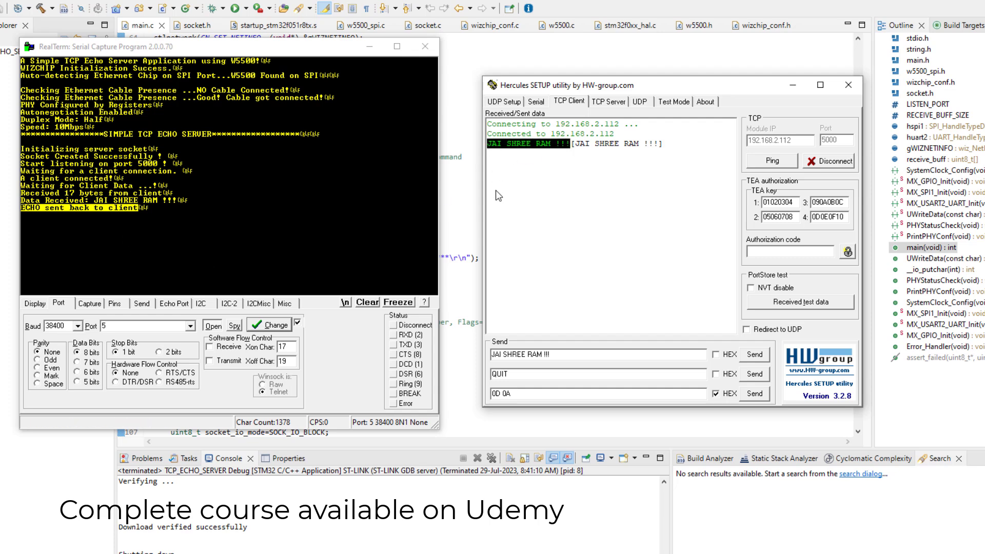
left_click_drag(571, 143, 673, 144)
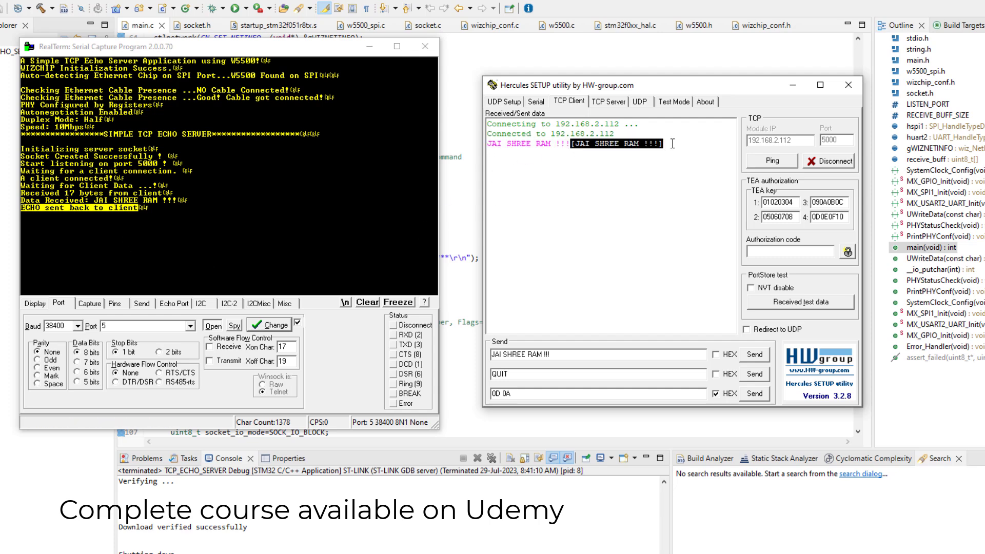
left_click(576, 149)
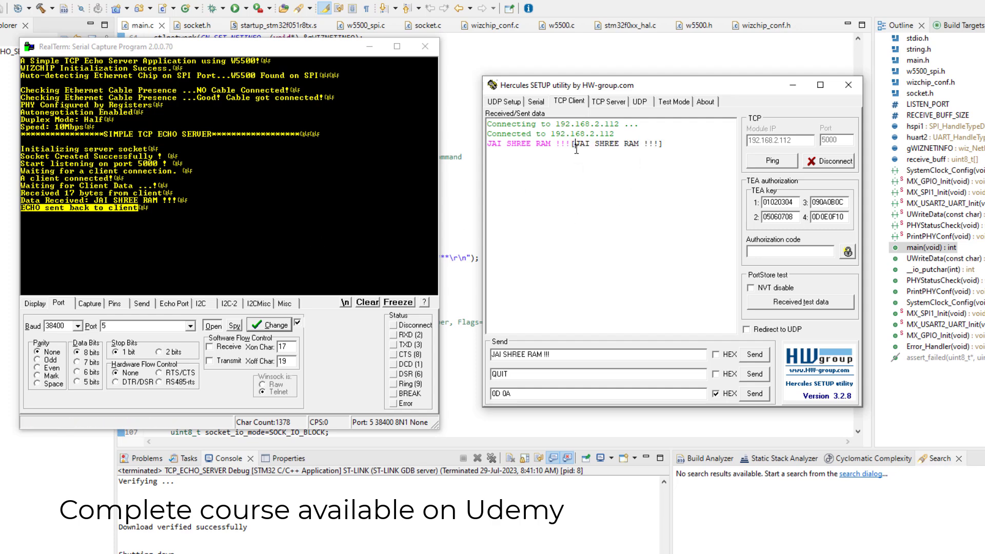
left_click_drag(572, 144, 534, 144)
left_click(534, 143)
Send 'JAI SHREE RAM !!!' three more times, then select QUIT in the second send field
left_click(755, 355)
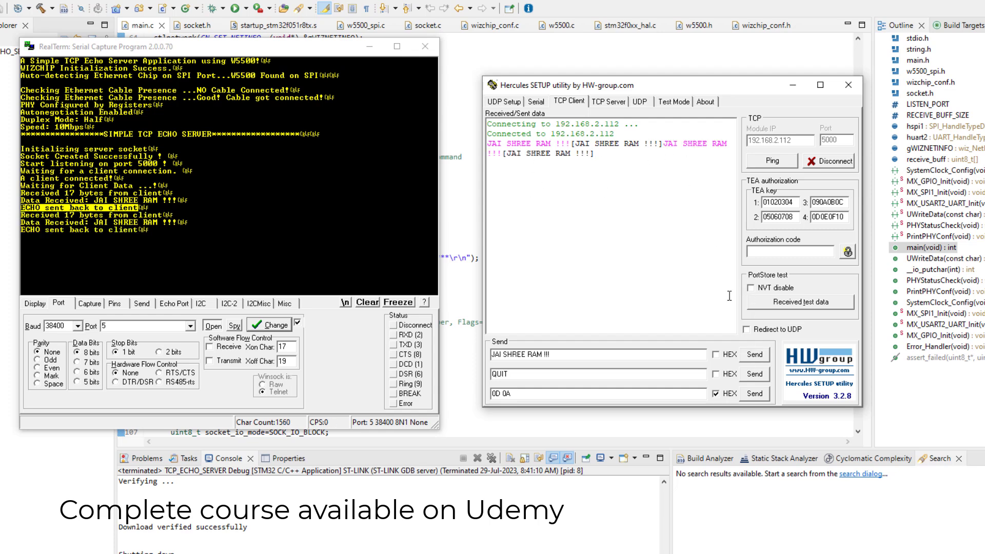
left_click(757, 356)
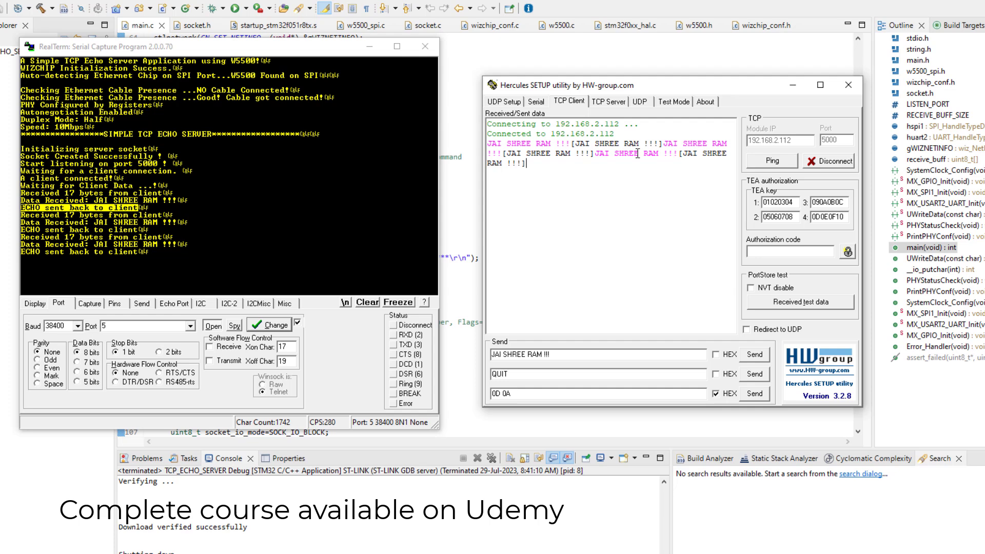
left_click(749, 356)
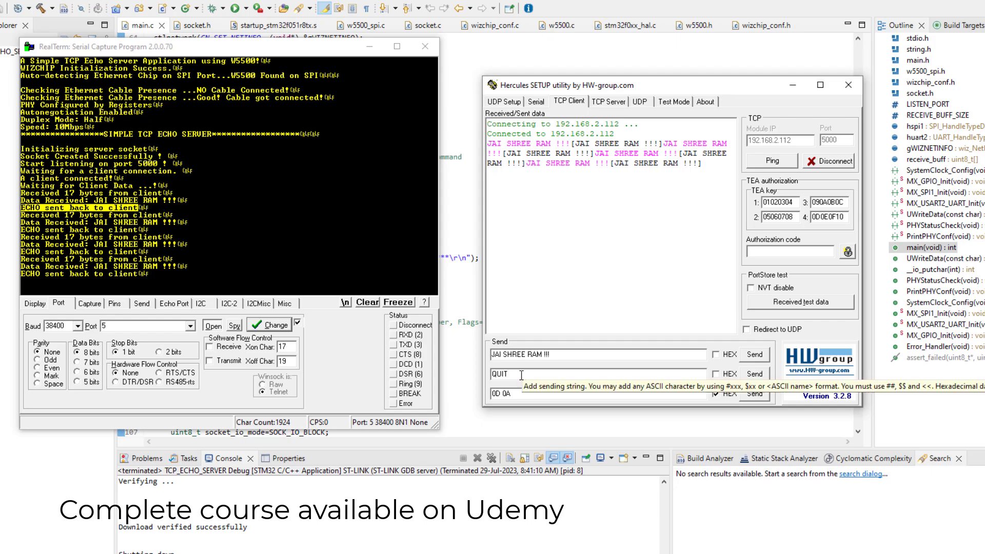
double_click(499, 377)
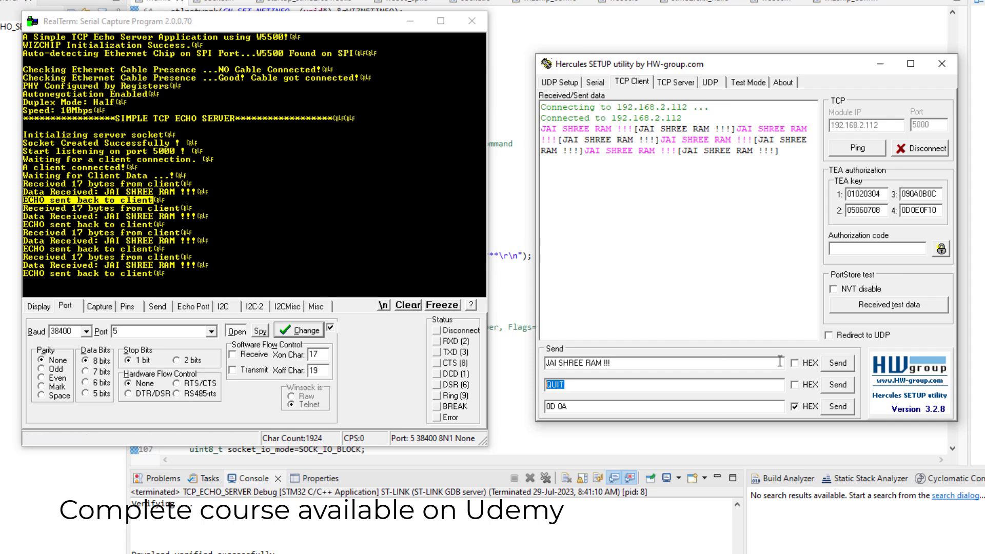
Send QUIT to the server and highlight RealTerm's 'Received 4 bytes from client' line
left_click(575, 385)
left_click(834, 389)
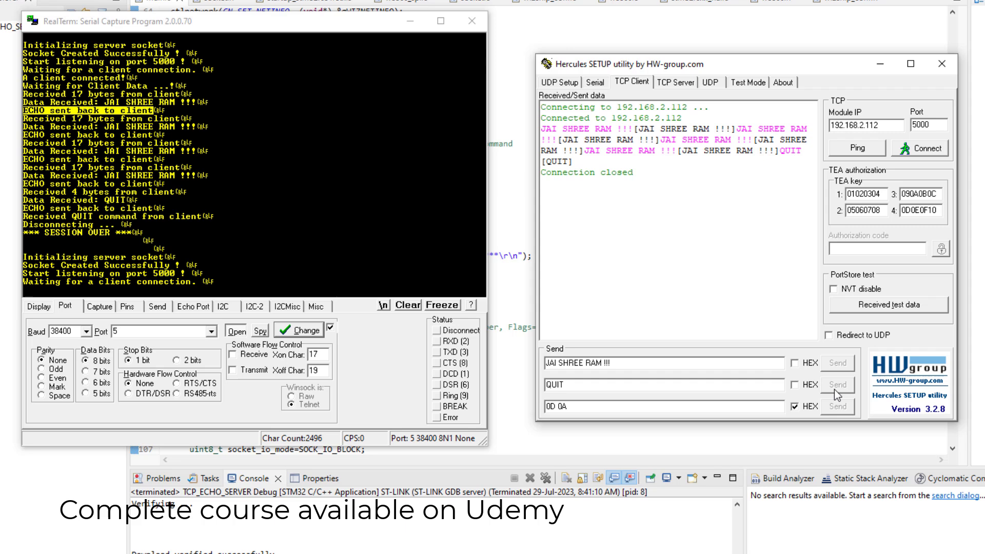
left_click(28, 186)
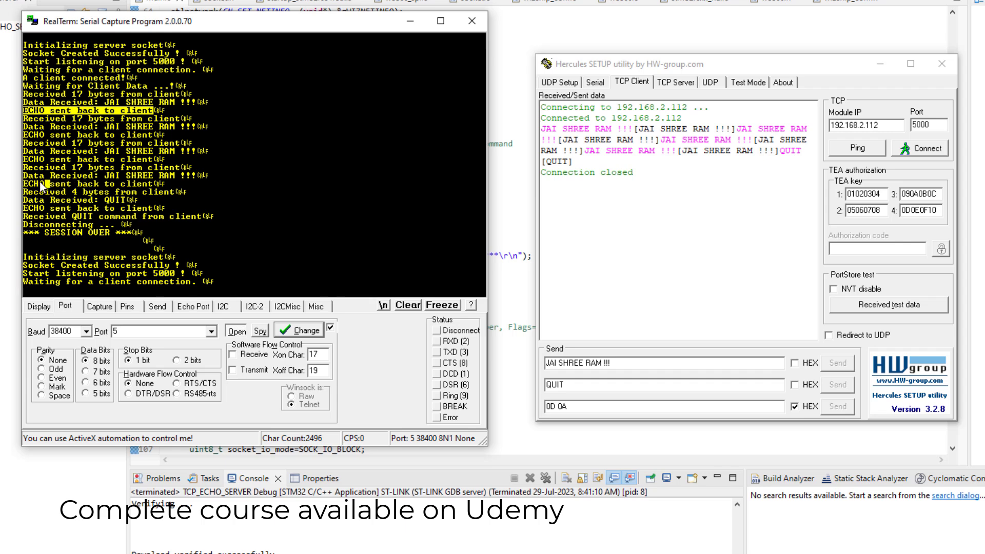
left_click_drag(29, 189, 170, 195)
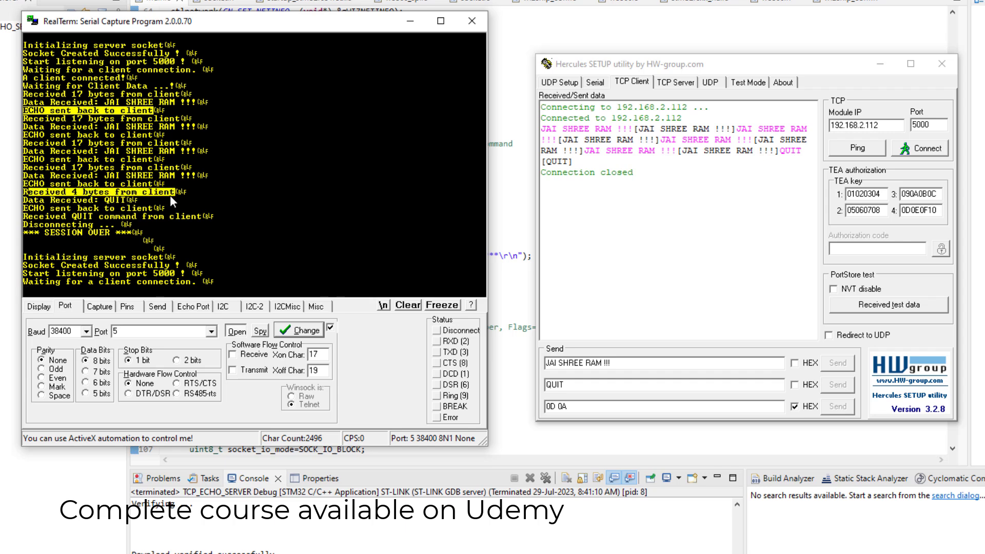
Highlight the sent QUIT and echoed [QUIT] in Hercules and the QUIT log lines in RealTerm
double_click(557, 385)
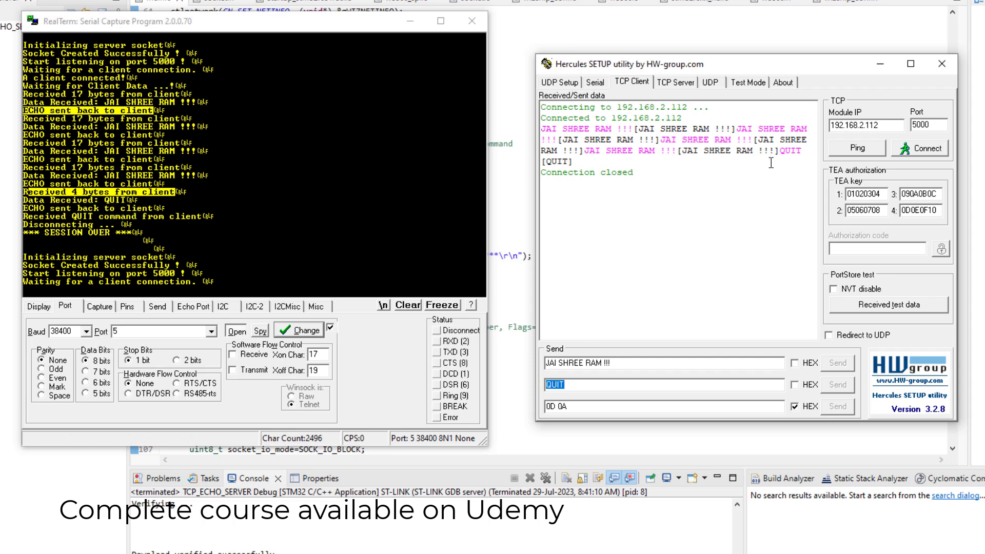
left_click_drag(779, 151, 804, 153)
left_click_drag(576, 161, 539, 162)
left_click(548, 162)
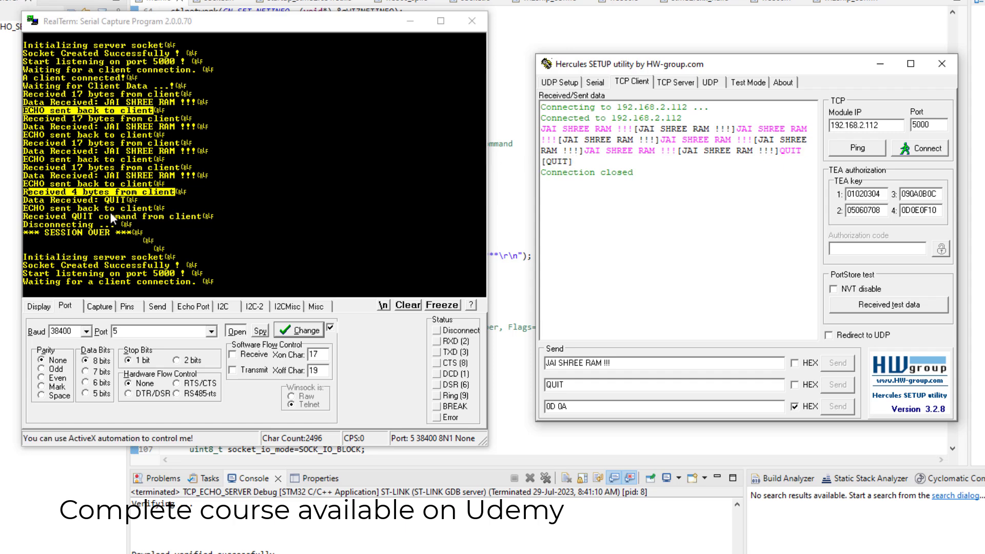
left_click_drag(171, 207, 25, 200)
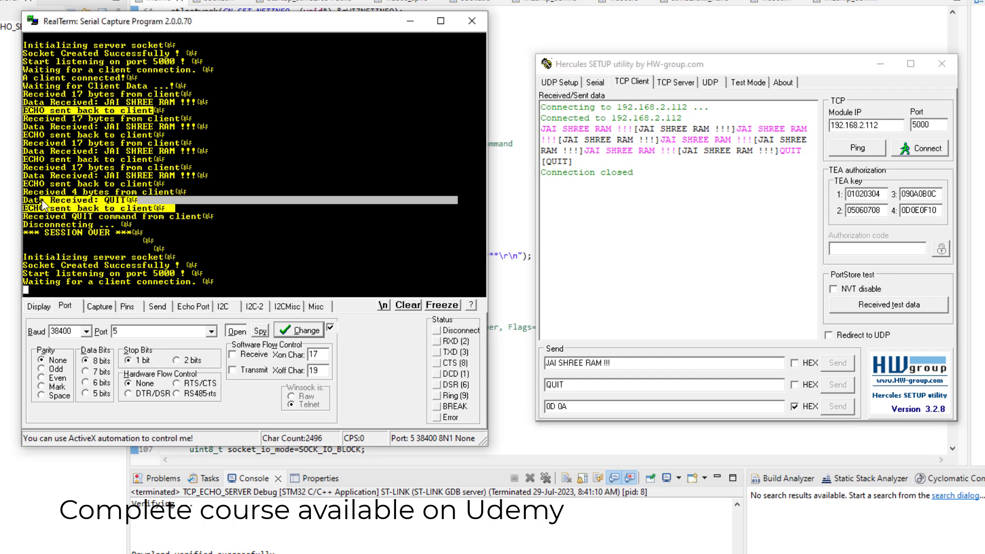
left_click(50, 225)
left_click_drag(25, 218, 197, 217)
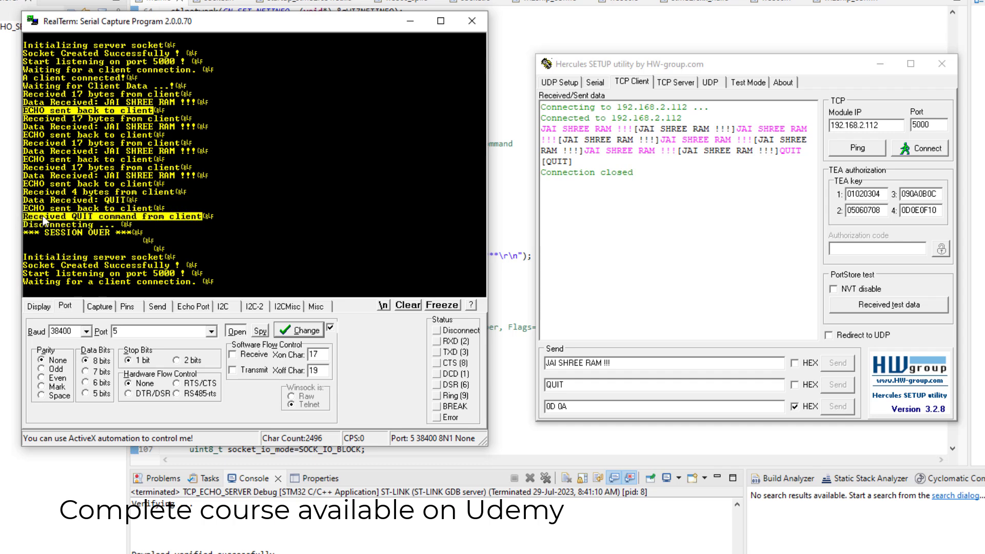
left_click_drag(25, 225, 103, 228)
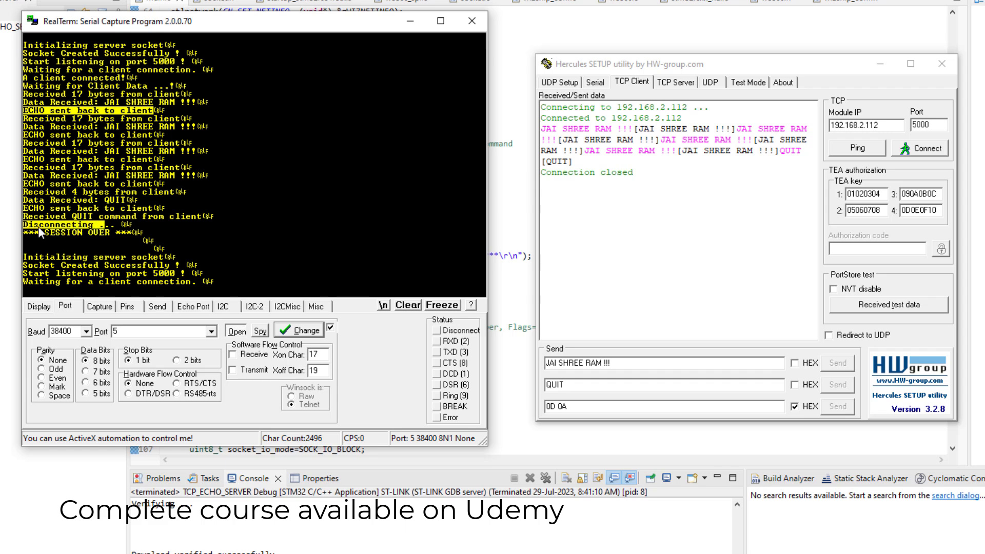
left_click_drag(27, 232, 151, 235)
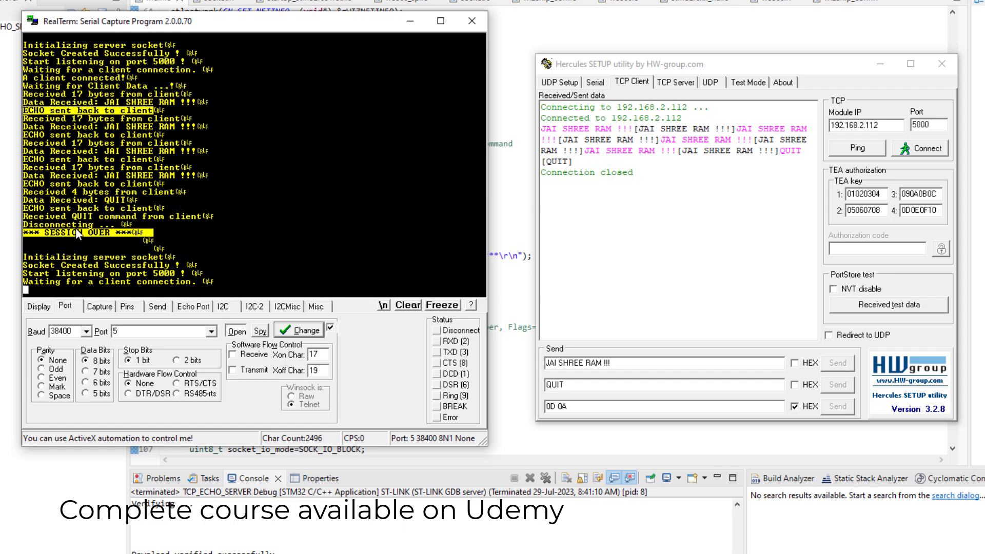
left_click(118, 231)
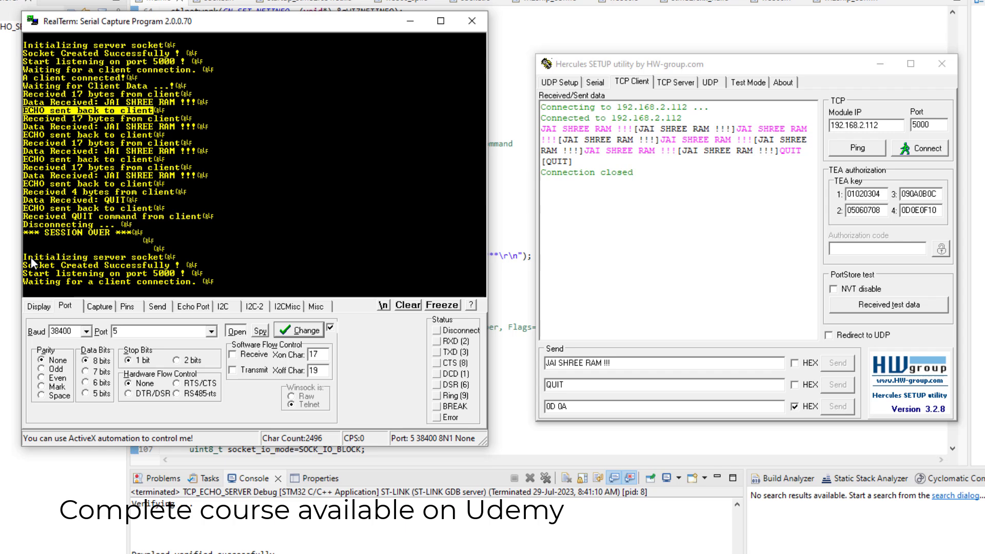
left_click_drag(24, 257, 155, 263)
left_click(155, 264)
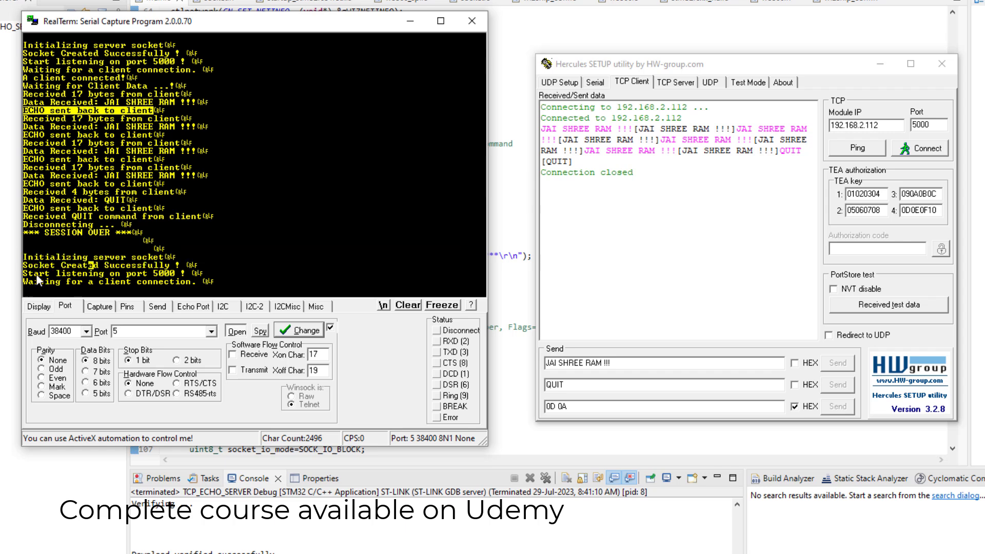
left_click_drag(171, 271, 182, 272)
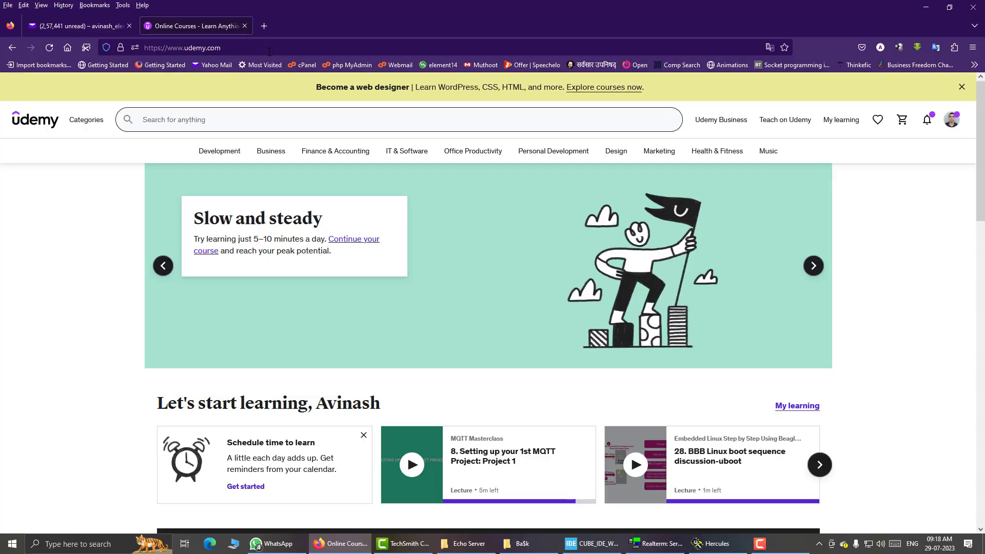
Search Udemy for 'w5500' and open the Embedded Ethernet on STM32 Using W5500 course
left_click_drag(265, 51, 143, 48)
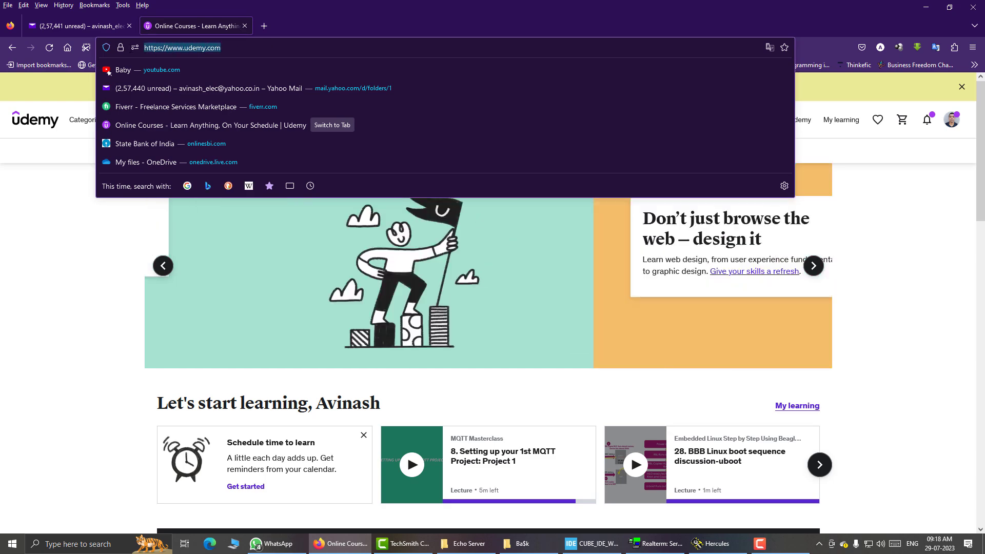
left_click(340, 10)
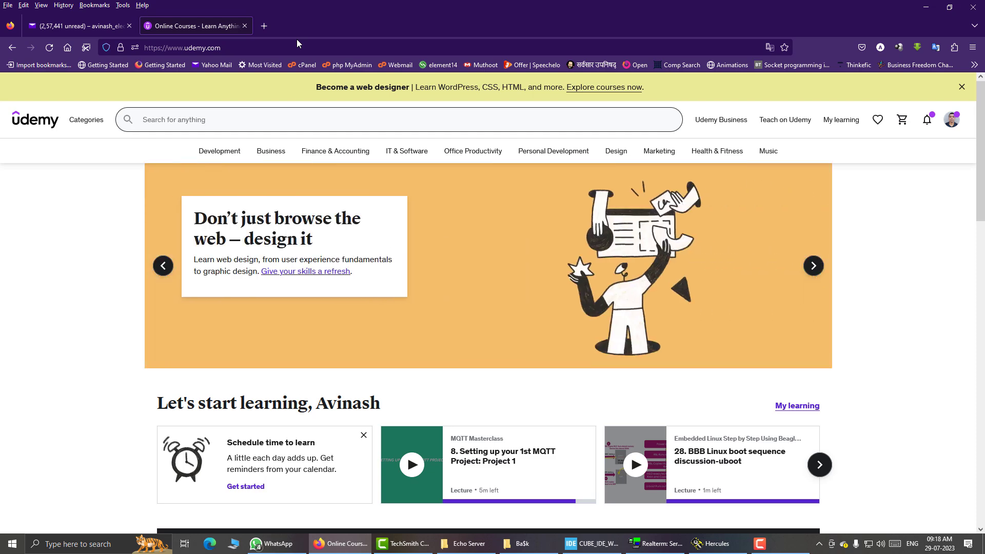
type("w5500")
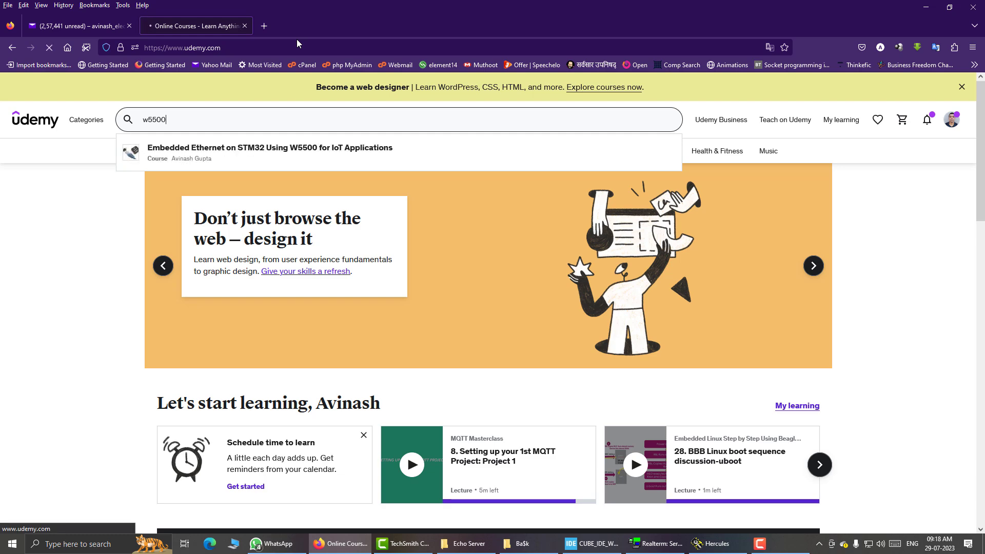
key("Return")
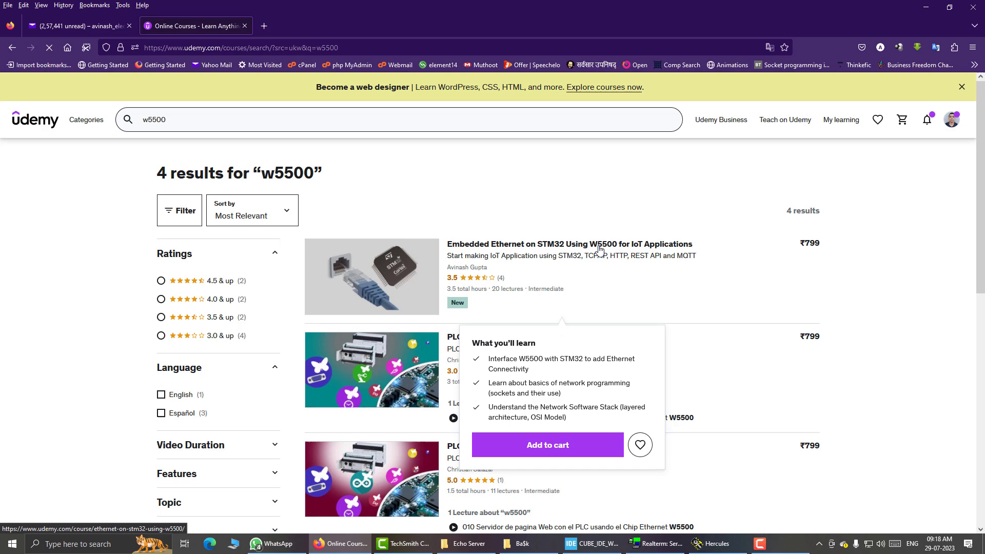
left_click(449, 271)
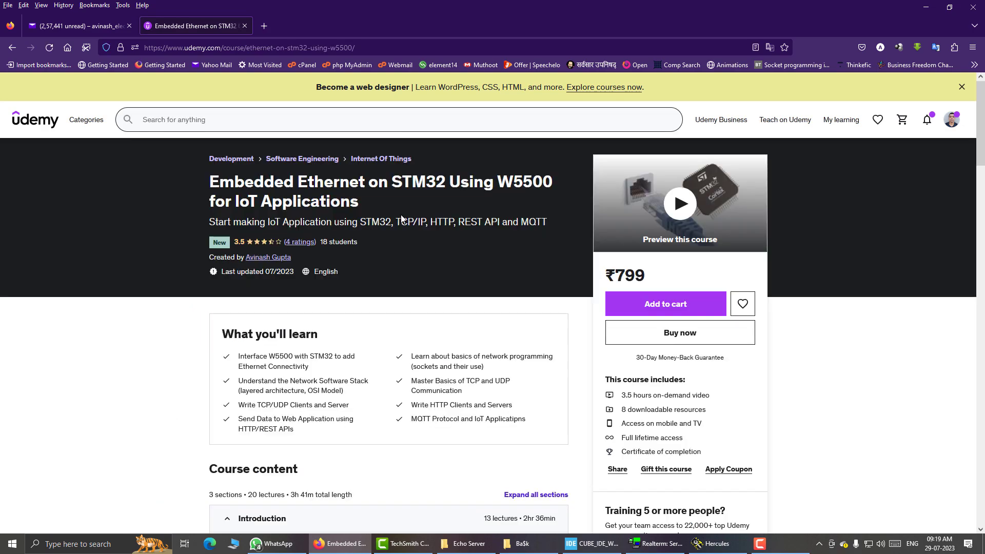